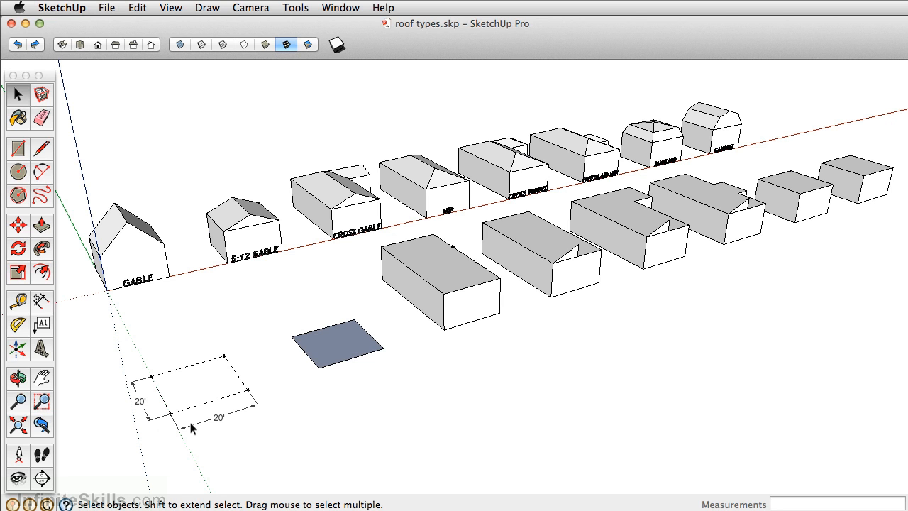
Draw a 20' by 20' rectangle on the dashed guide outline, from its near corner to the opposite corner.
middle_click_drag(273, 369, 426, 353, "shift")
scroll(334, 366, "up", 3)
scroll(344, 374, "up", 1)
mouse_move(344, 375)
middle_mouse_down()
mouse_move(378, 381)
mouse_move(350, 372)
middle_mouse_up()
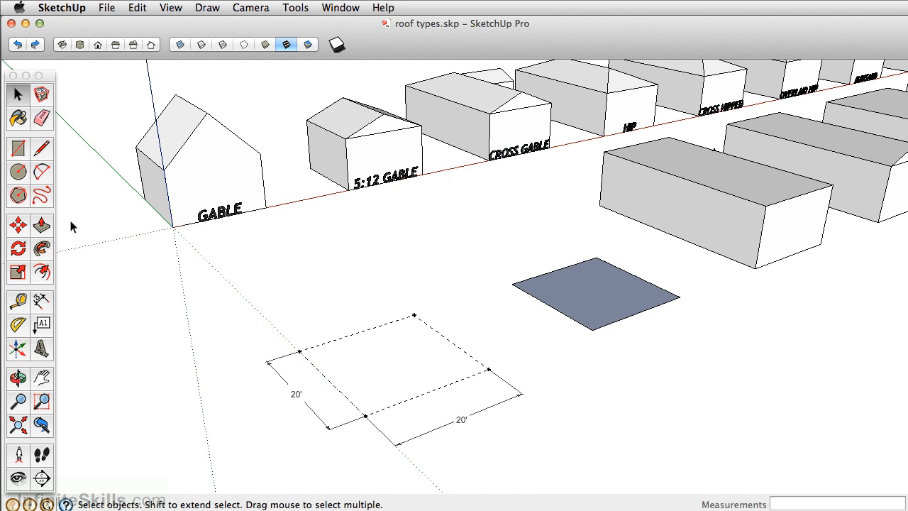
left_click(22, 145)
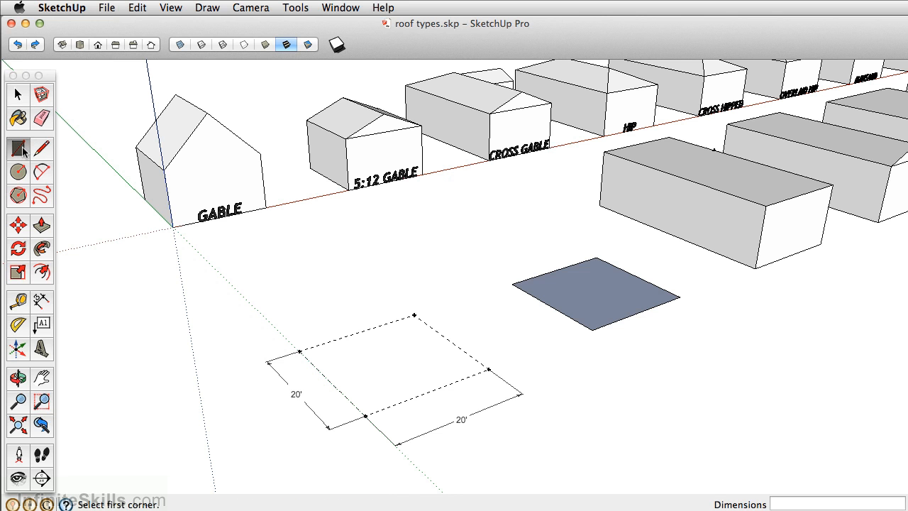
left_click(365, 415)
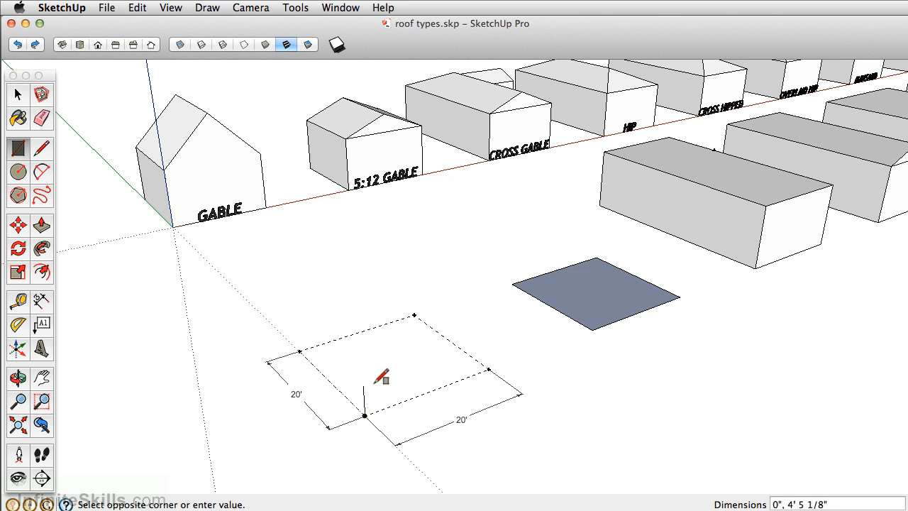
left_click(415, 314)
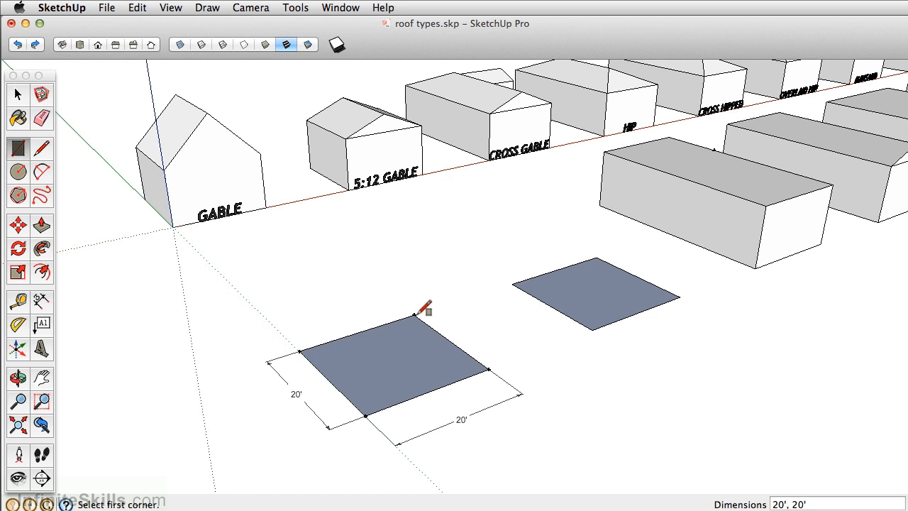
Extrude the new square 12' upward with Push/Pull and extrude the neighbouring square face to the same height.
left_click(43, 226)
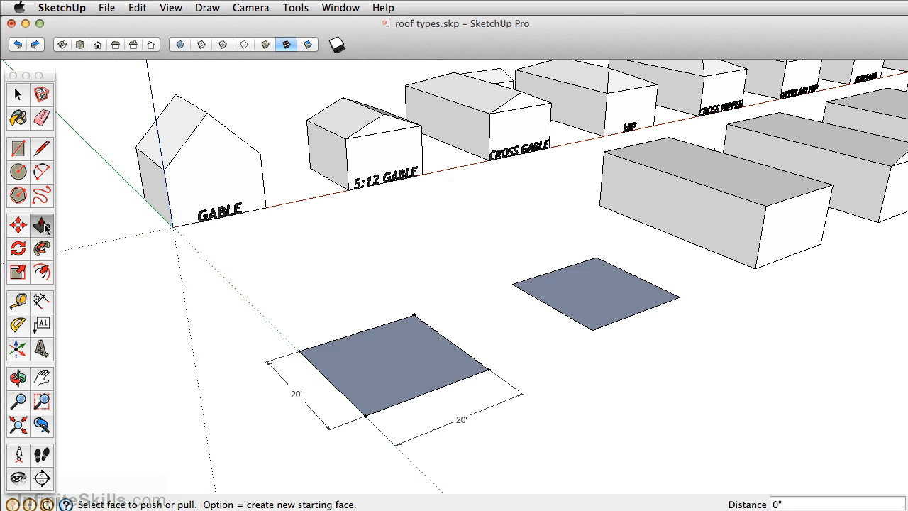
left_click(388, 348)
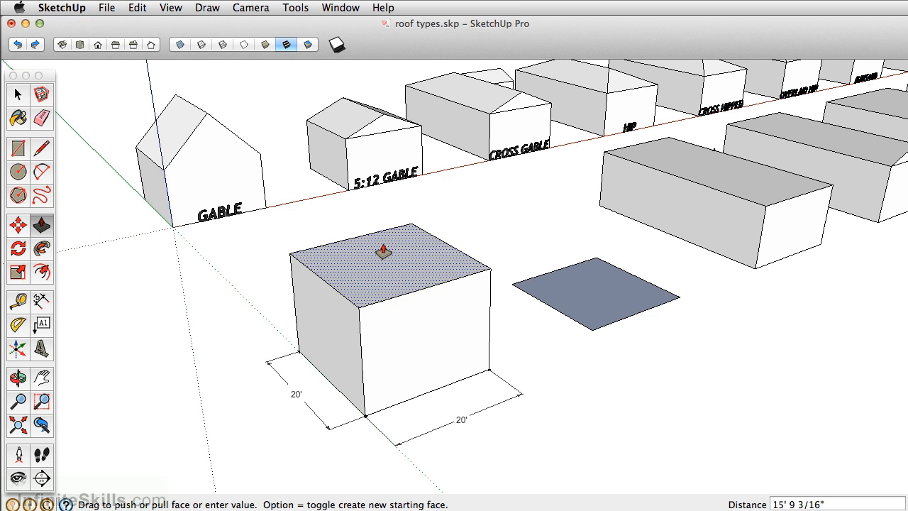
type("12")
key("Return")
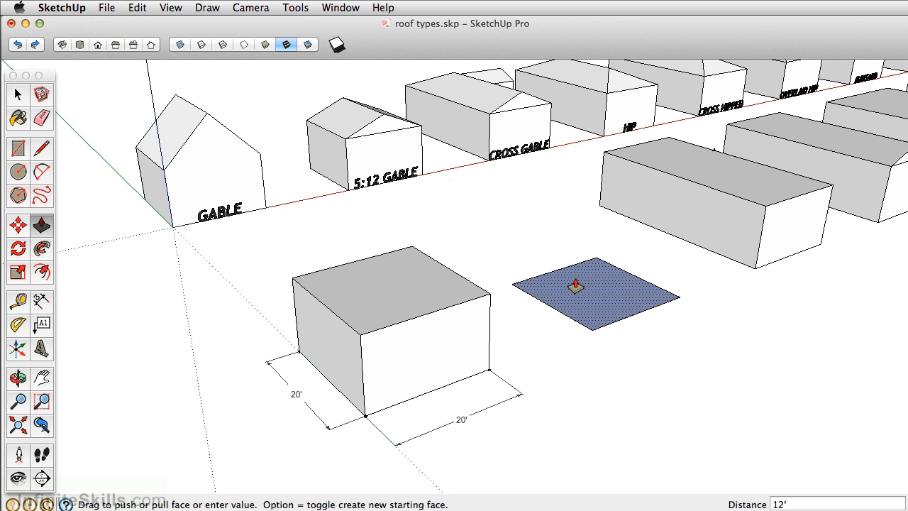
key("Return")
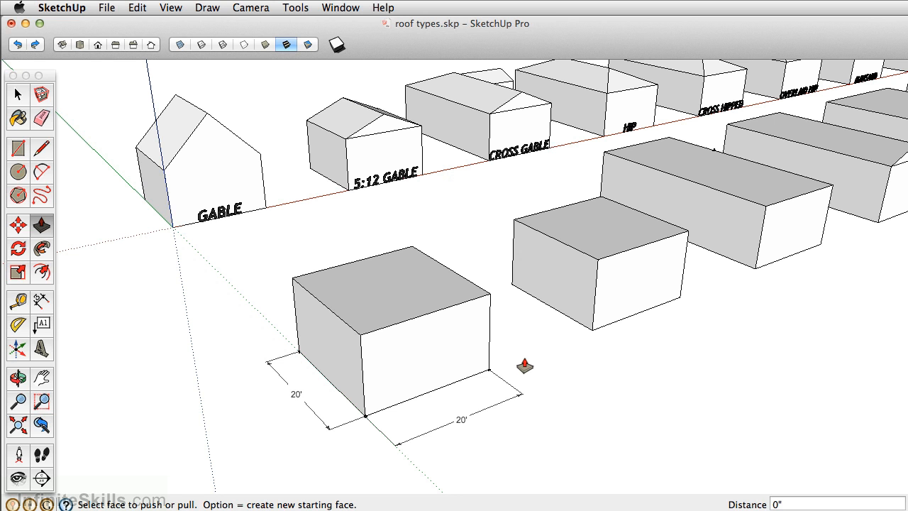
Draw three freehand rectangles on the ground in front of the second box, the last about 12' by 9'.
key("r")
left_click(544, 355)
left_click(670, 372)
left_click(742, 321)
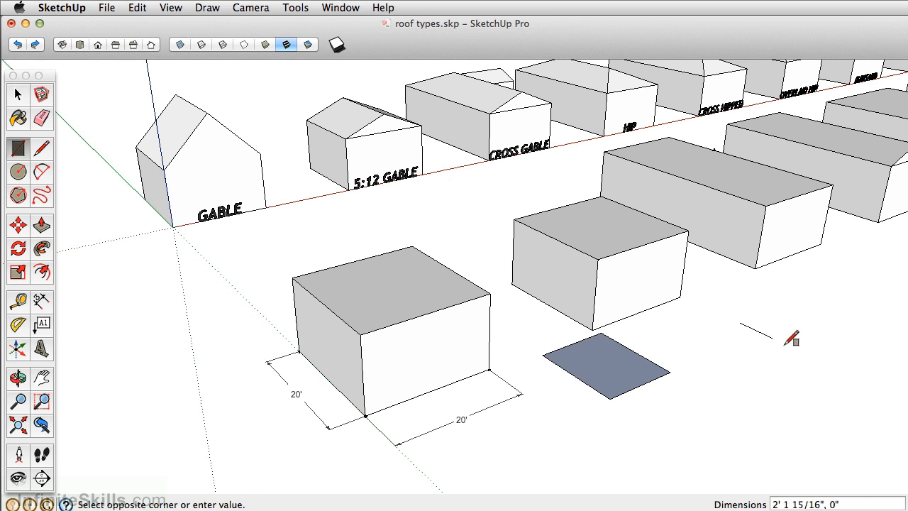
left_click(753, 374)
left_click(687, 426)
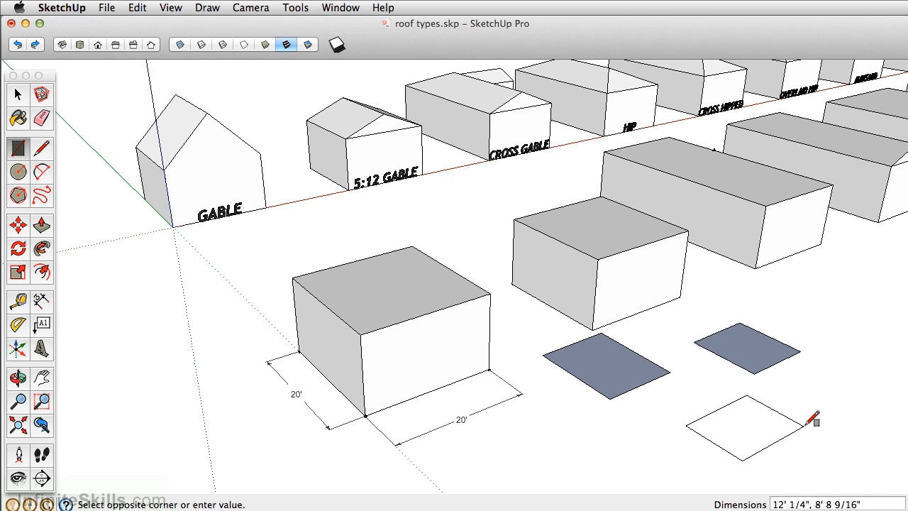
left_click(804, 426)
Extrude one of the freehand rectangles upward with Push/Pull and repeat the same height on the other two.
key("p")
left_click(744, 362)
left_click(738, 302)
double_click(625, 371)
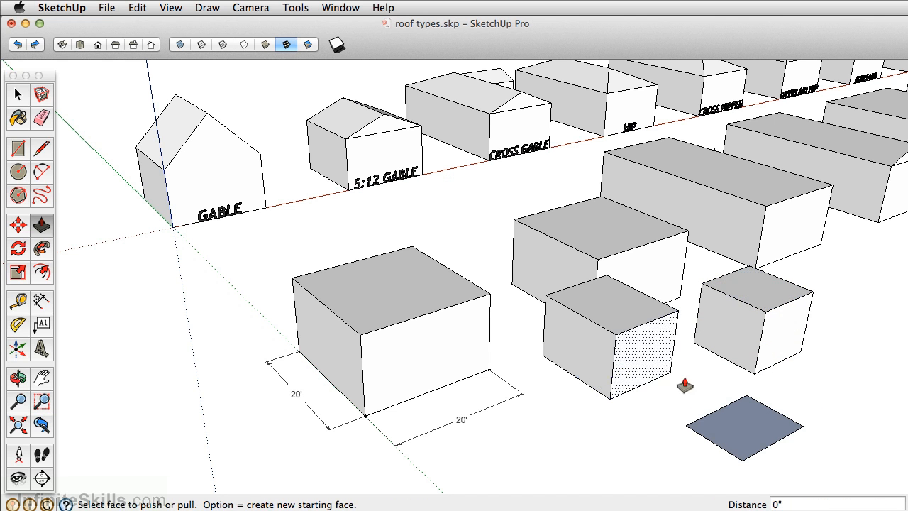
double_click(749, 454)
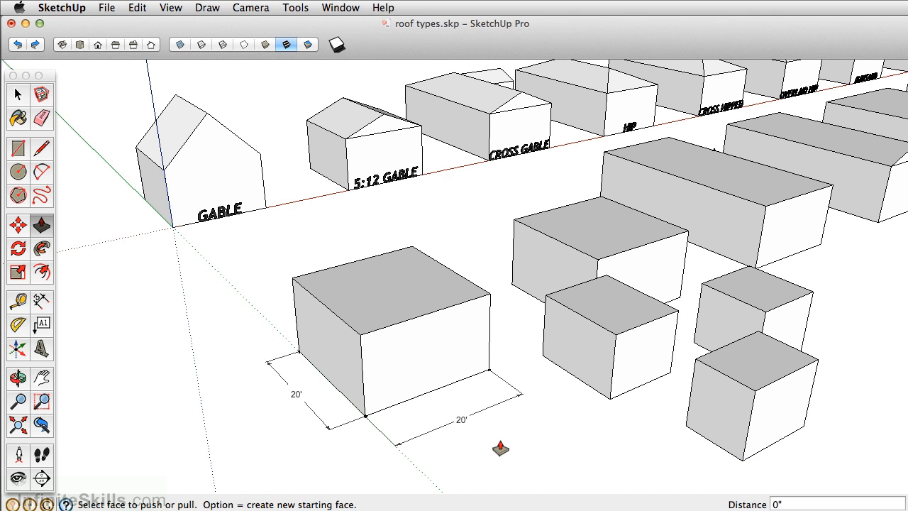
Undo the three freehand rectangles and their extrusions, leaving the two 12' boxes.
key("super+z")
key("super+z")
key("super+z")
key("super+z")
key("super+z")
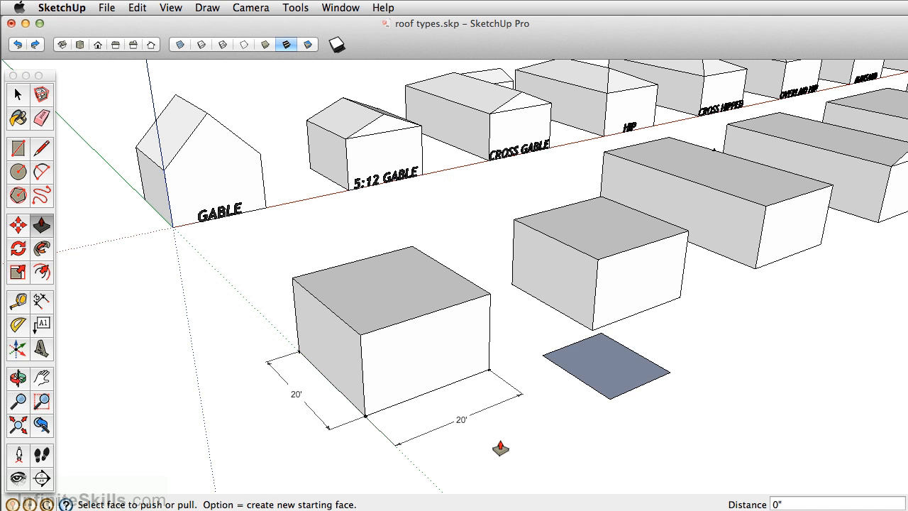
key("super+z")
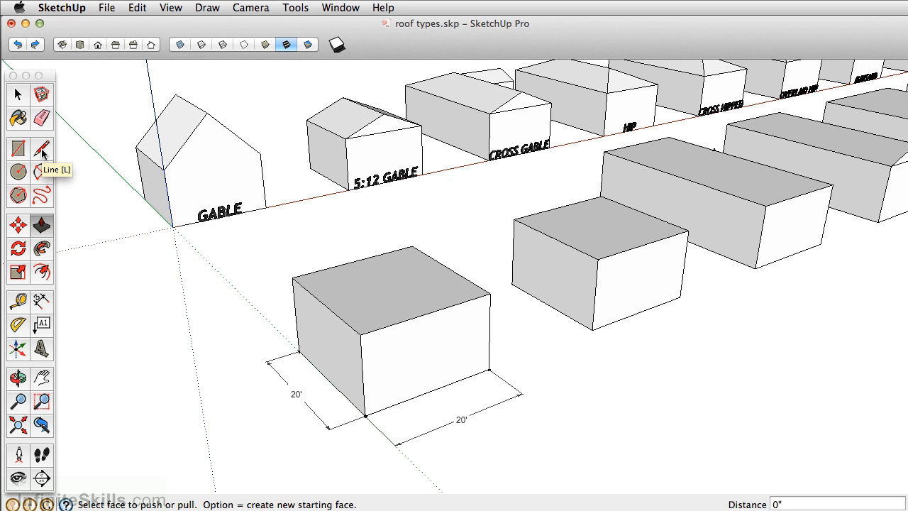
Draw a 20' line across the first box's top face, from the front edge's midpoint to the back edge's midpoint.
middle_click_drag(738, 295, 490, 352, "shift")
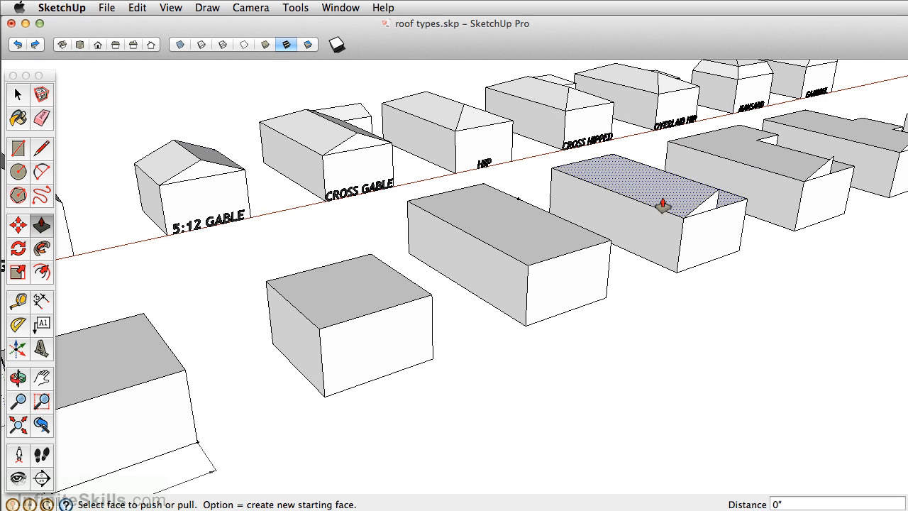
middle_click_drag(176, 361, 471, 298, "shift")
scroll(406, 326, "up", 1)
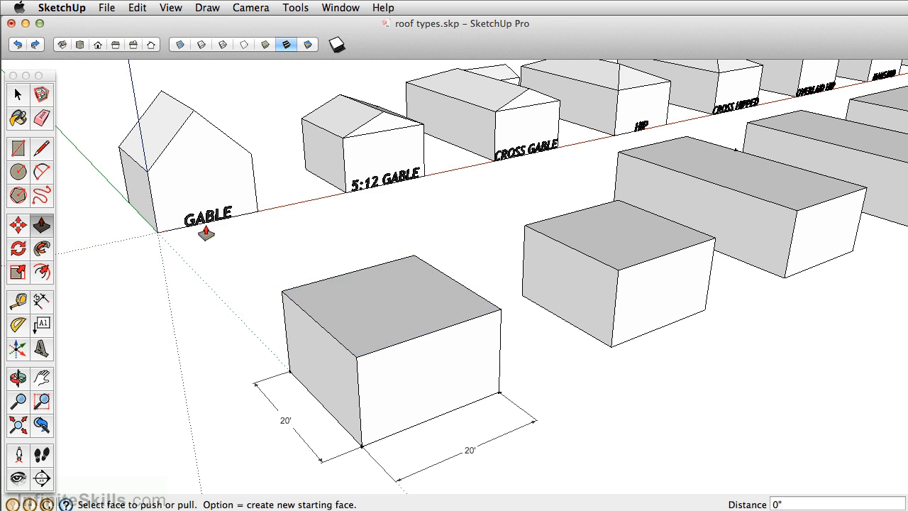
left_click(43, 149)
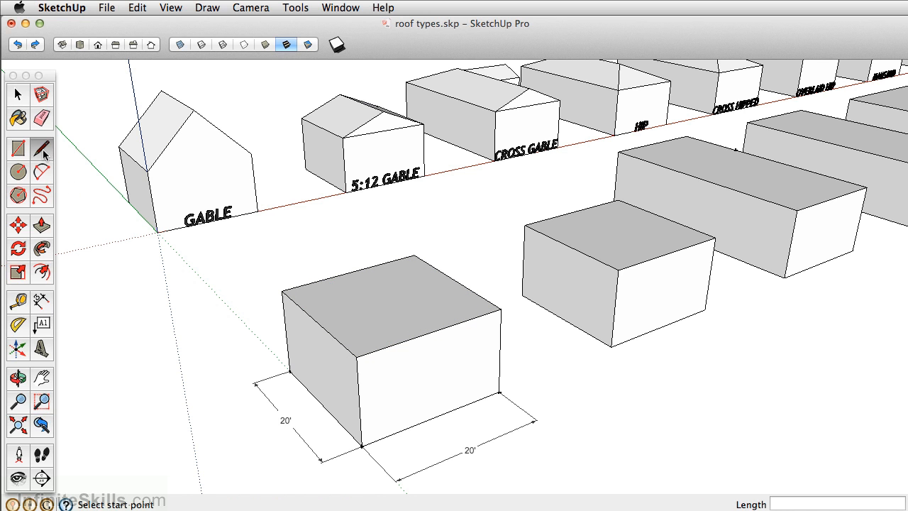
left_click(433, 331)
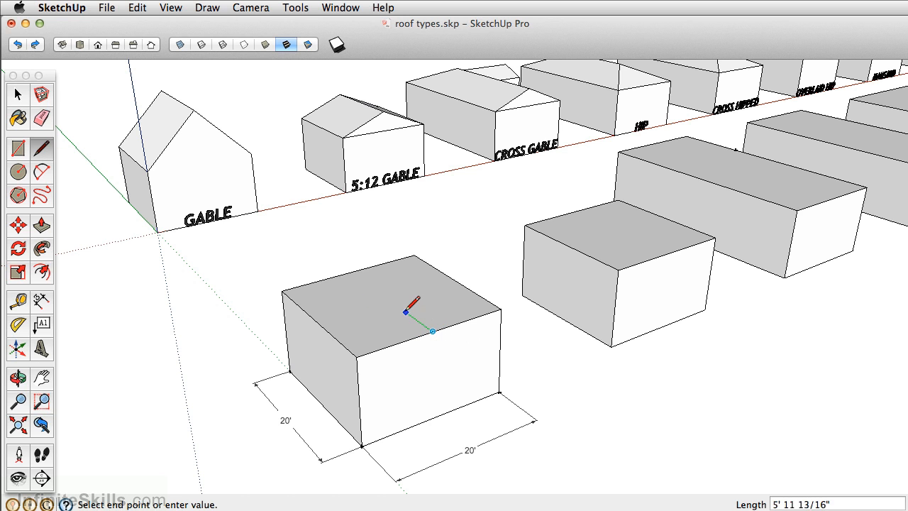
left_click(353, 273)
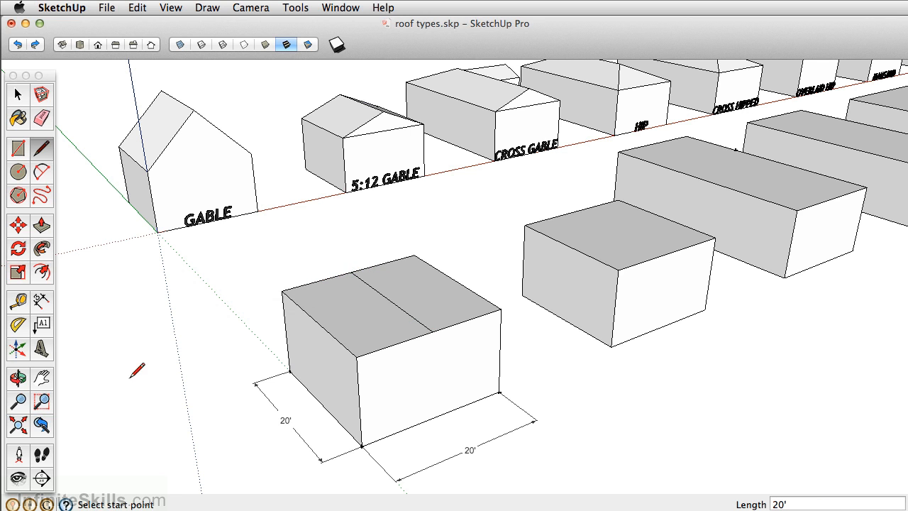
left_click(18, 228)
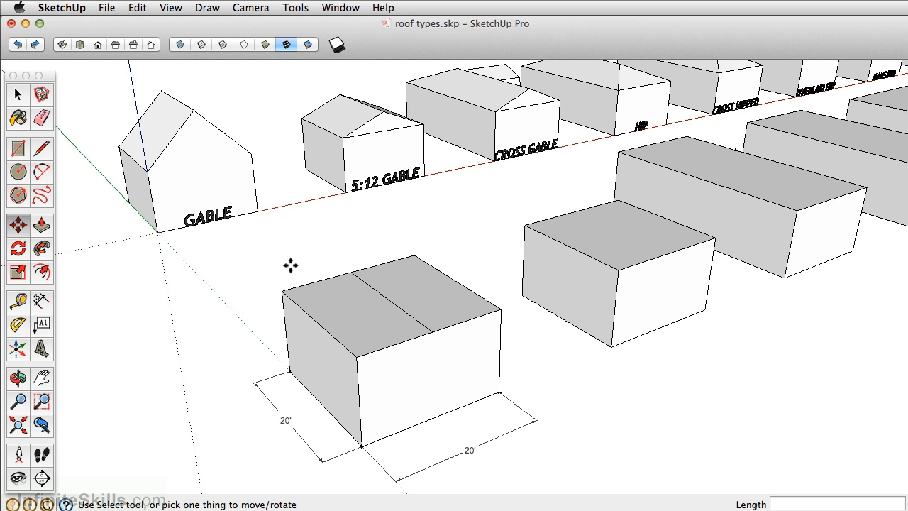
left_click(435, 331)
key("Escape")
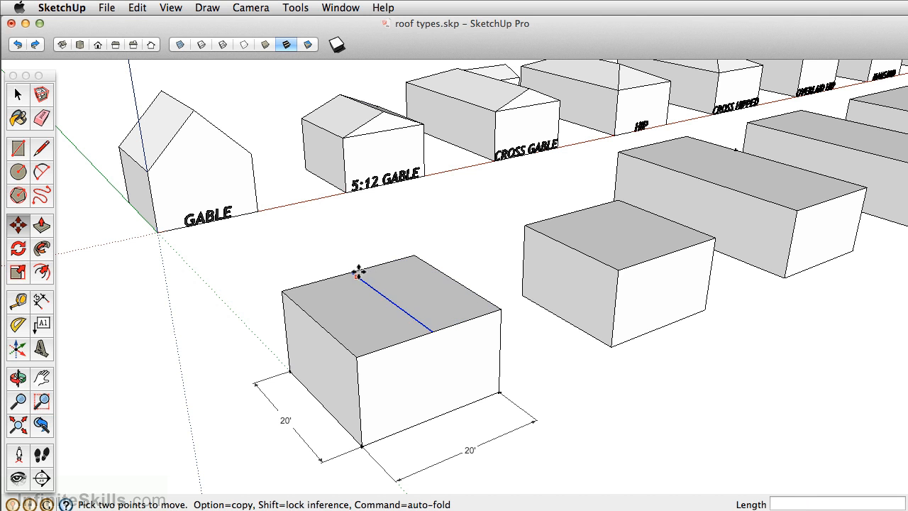
left_click(356, 272)
key("Escape")
left_click(500, 310)
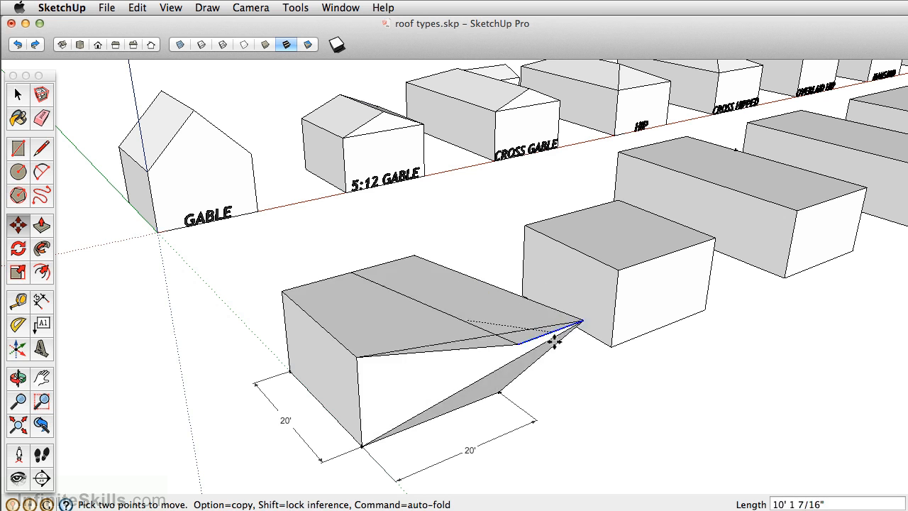
key("Escape")
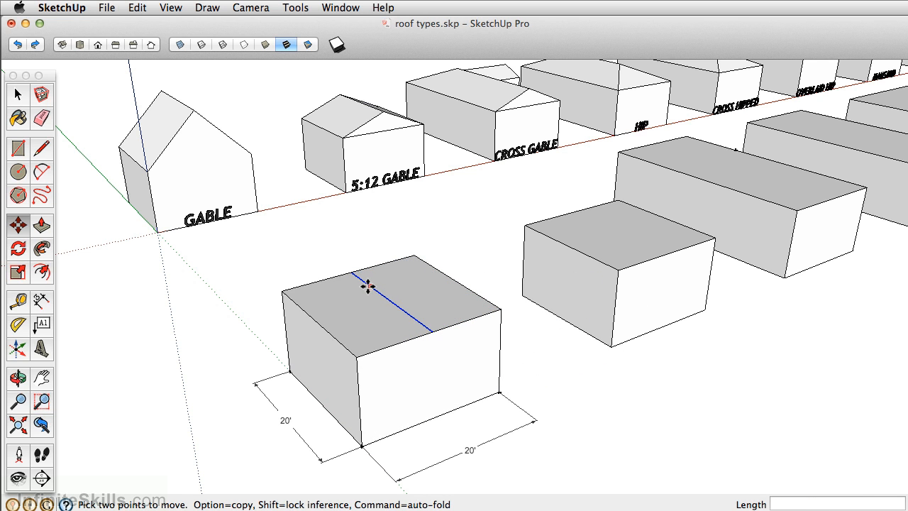
Move the first box's centre line 10' up the blue axis, matching its height to the ridge of the GABLE model.
left_click(388, 300)
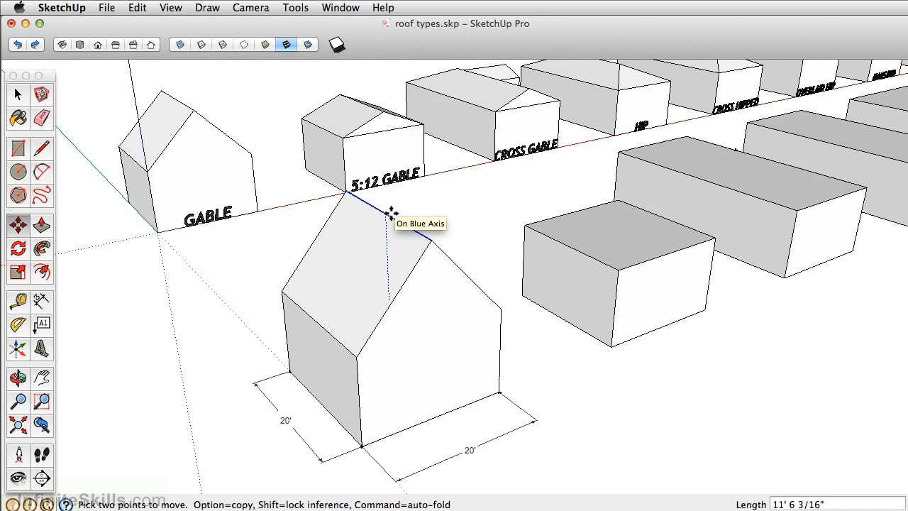
key("super")
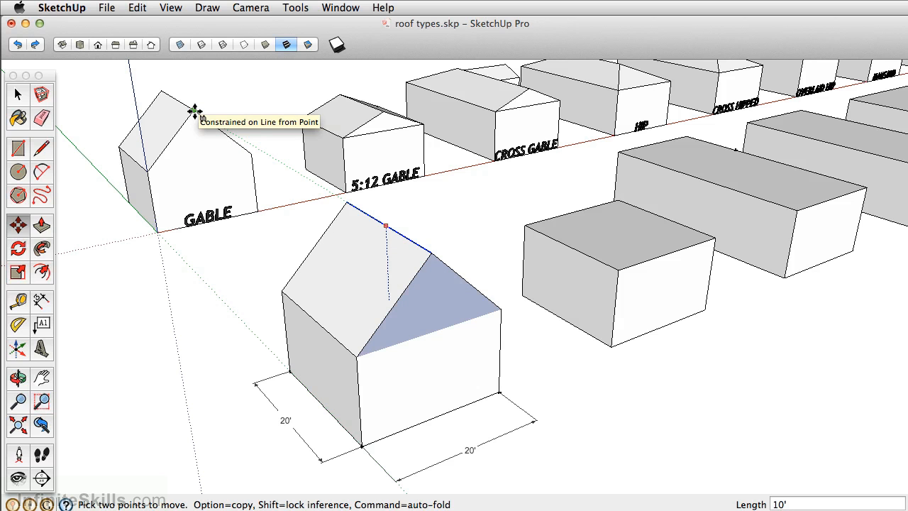
left_click(194, 111)
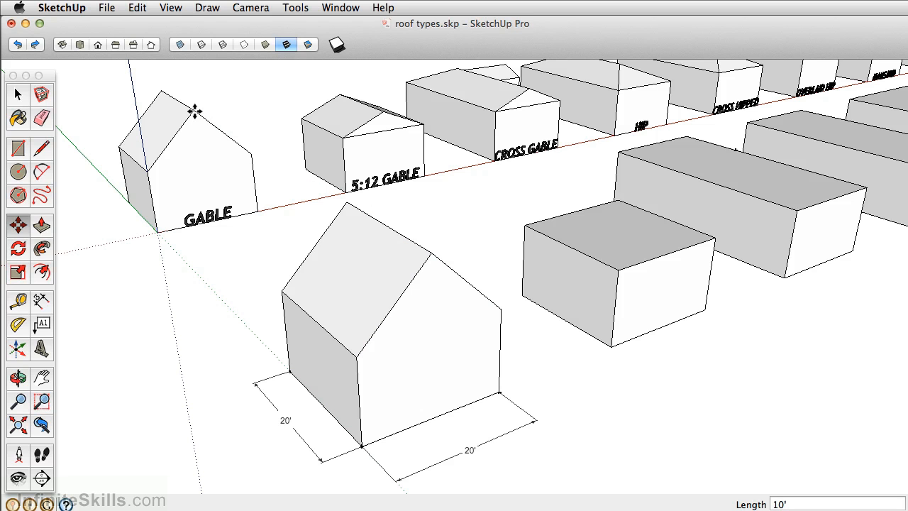
Create a 5:12 protractor guide from the second box's near top corner, measured from its front top edge.
middle_click_drag(657, 286, 408, 357)
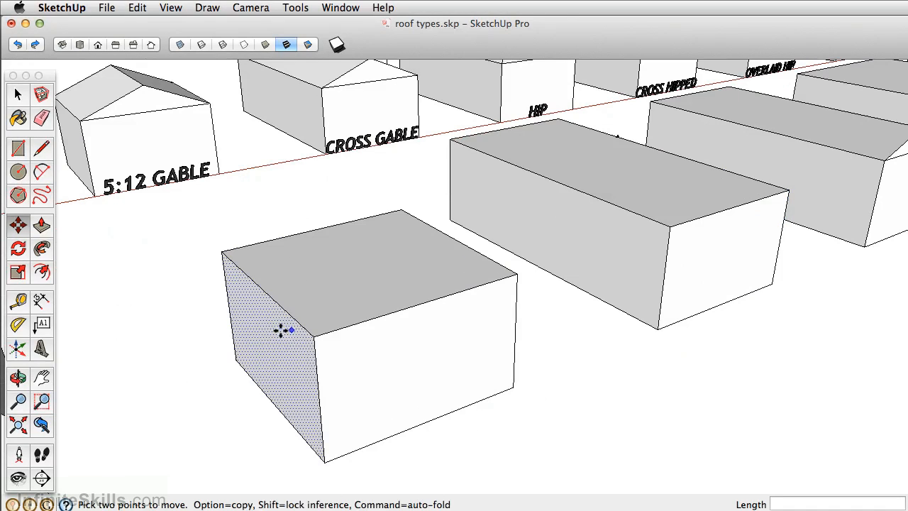
left_click(17, 326)
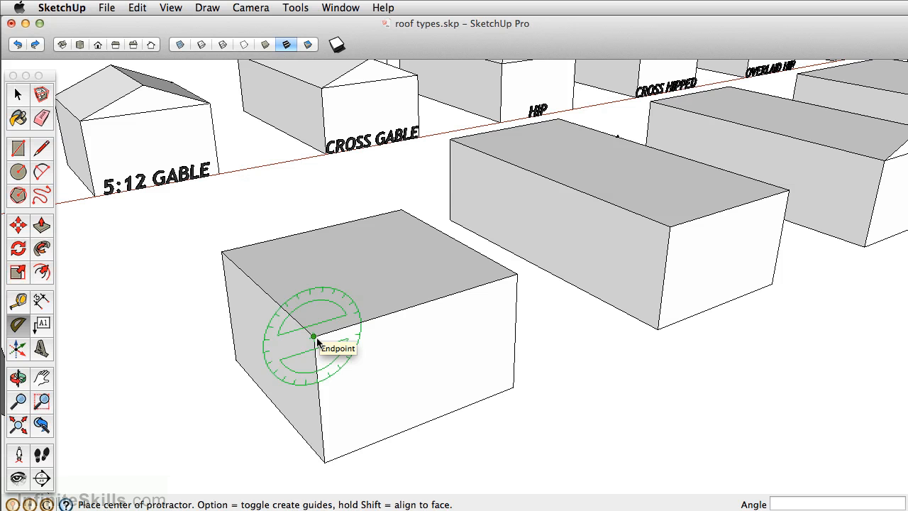
left_click(314, 338)
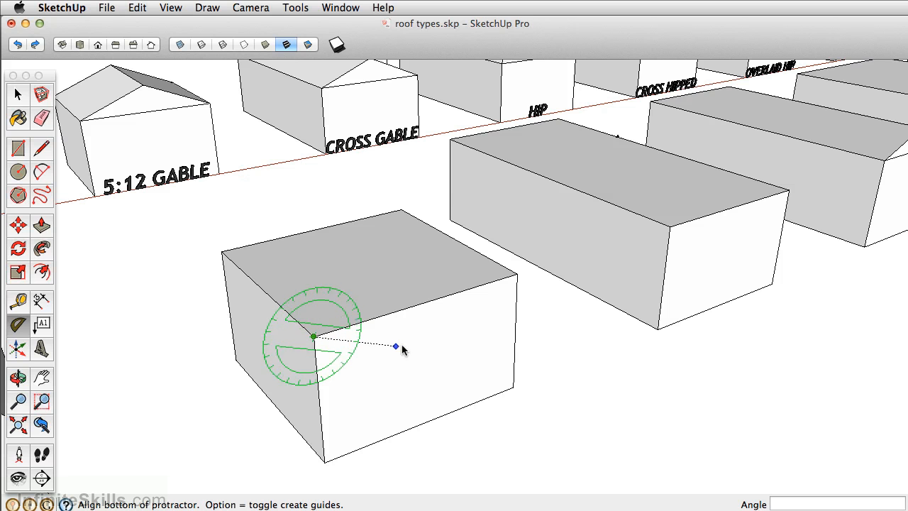
left_click(495, 283)
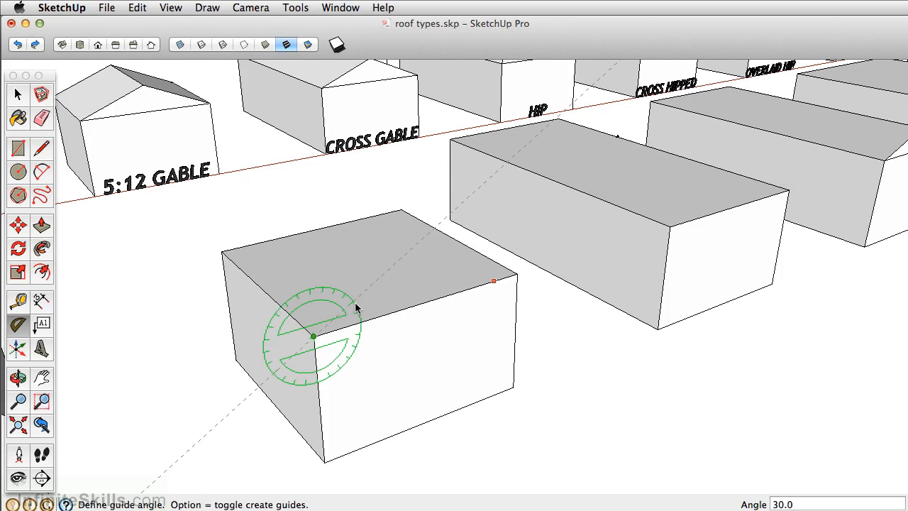
type("5:12")
key("Return")
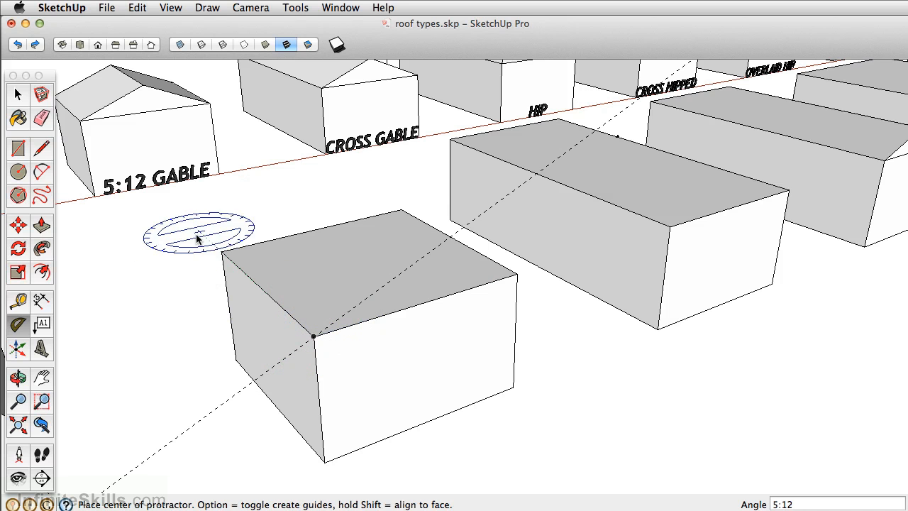
Draw a 20' line across the second box's top face between the midpoints of its back and front edges.
left_click(42, 147)
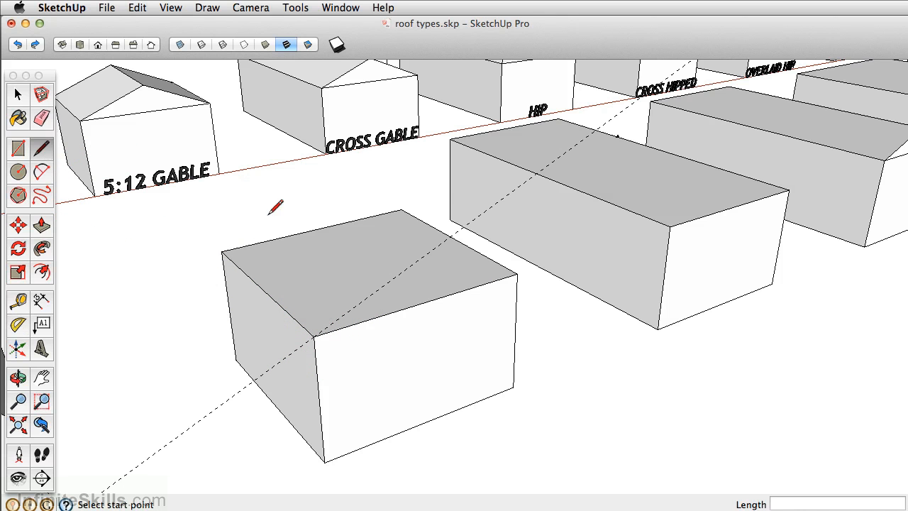
left_click(317, 229)
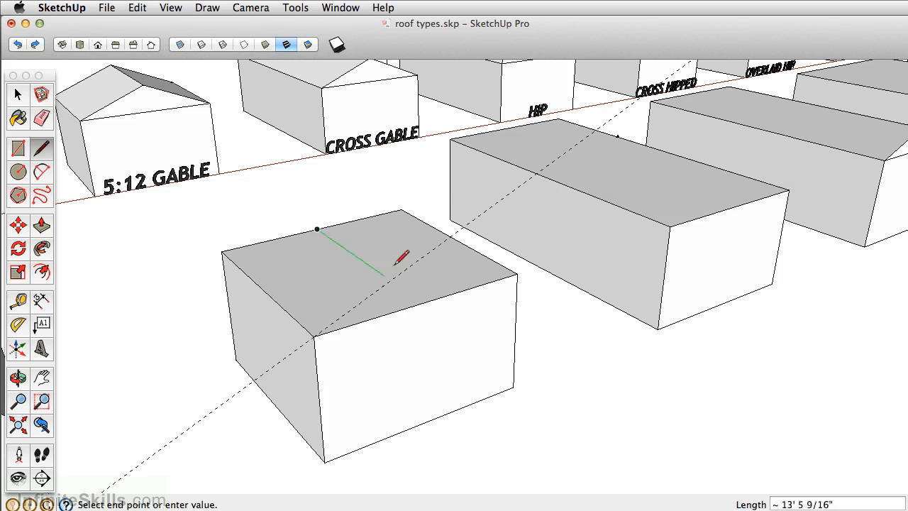
left_click(429, 302)
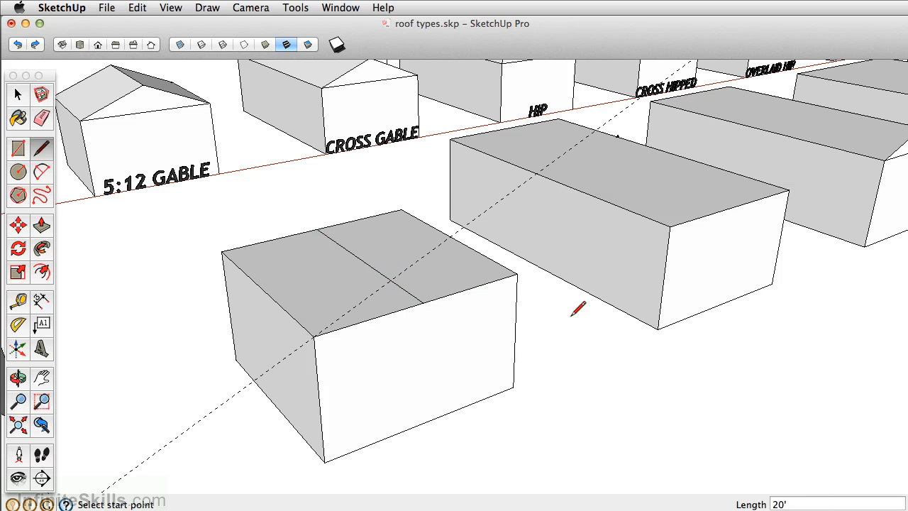
Select the second box's centre line and move it straight up from its front endpoint to form a roof ridge.
left_click(24, 224)
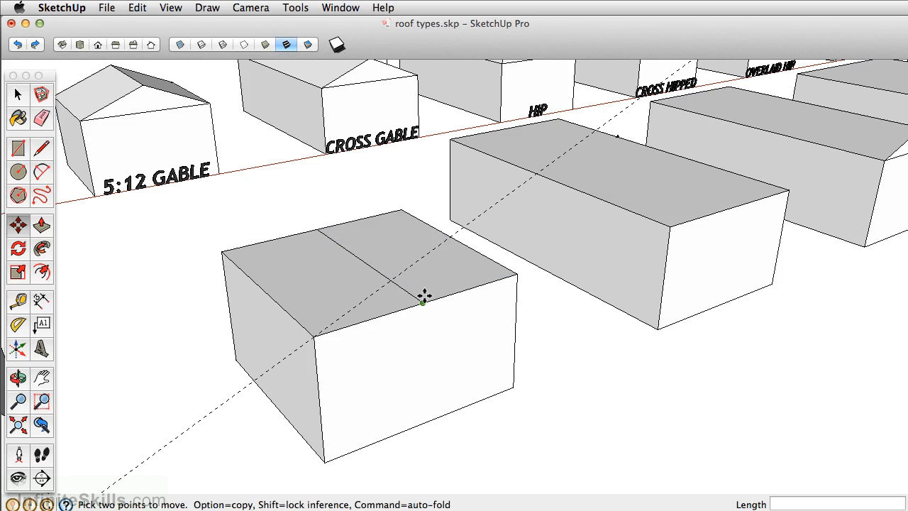
left_click(18, 94)
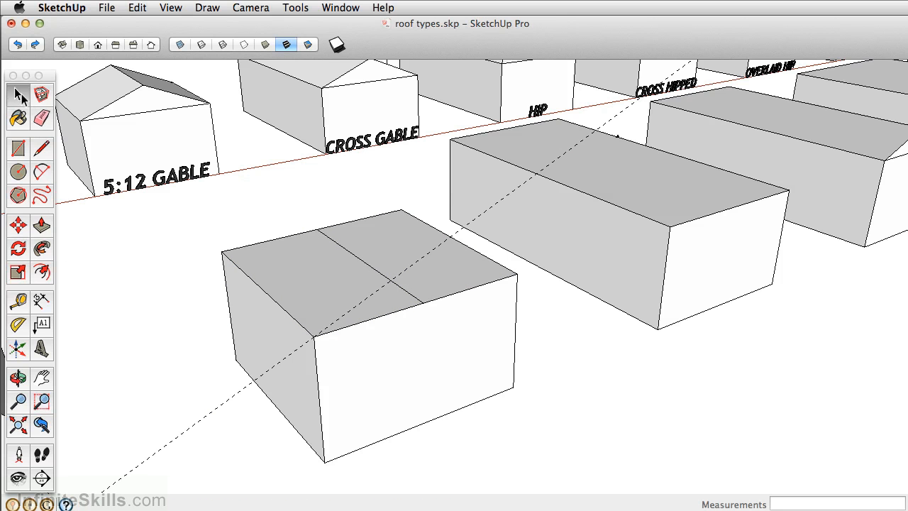
left_click(361, 264)
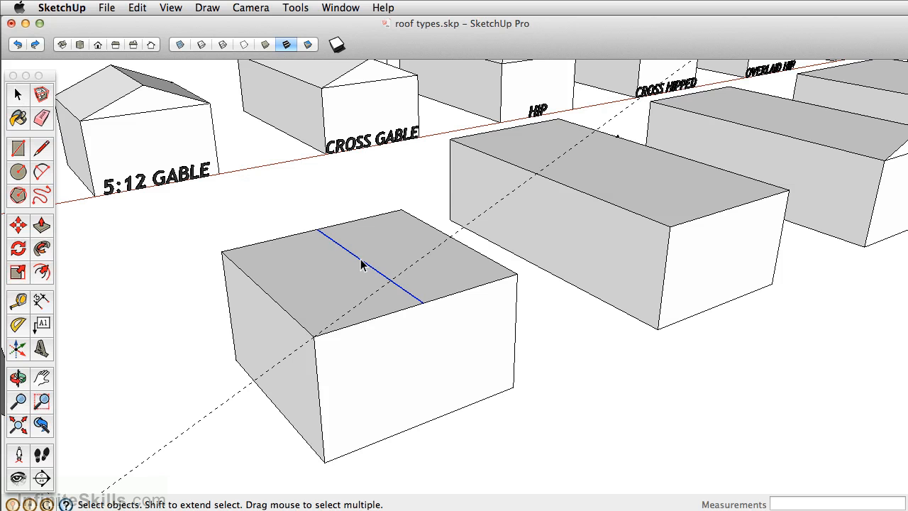
left_click(18, 226)
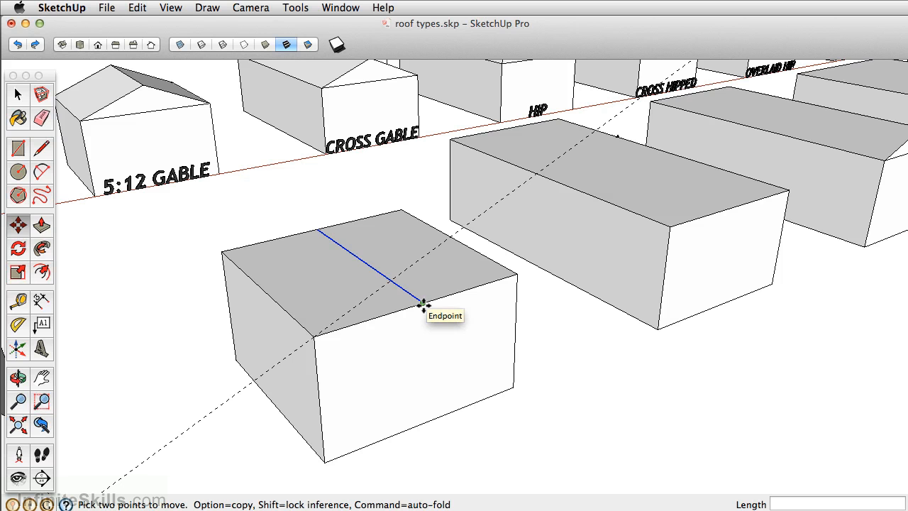
left_click(424, 305)
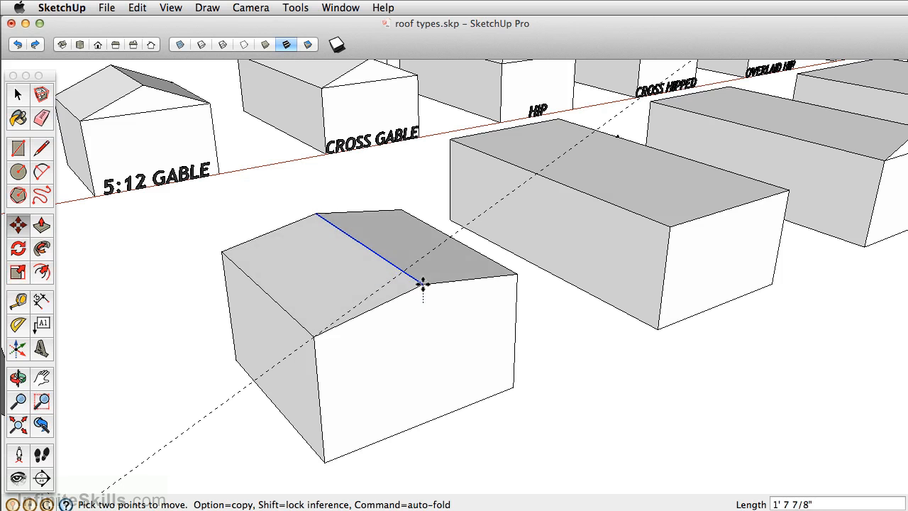